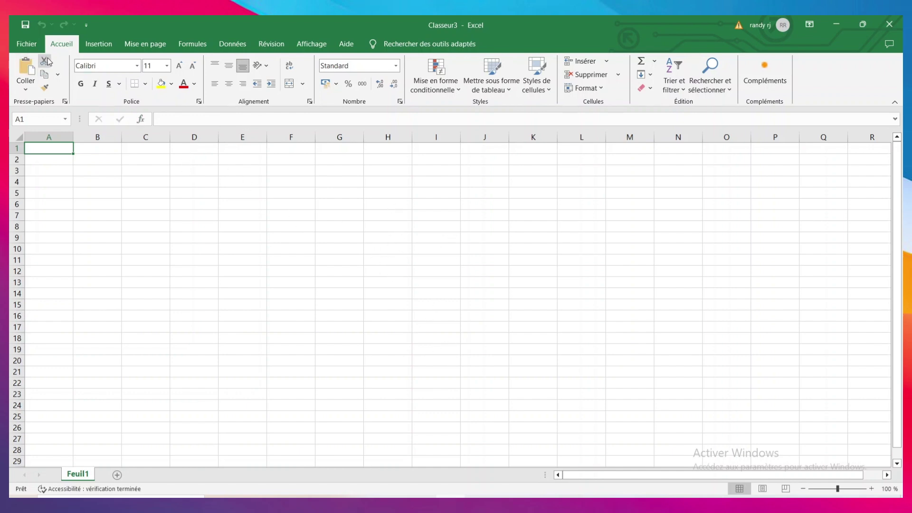
# Paste the task tracker from A1, with headers from ID to Responsable and three task rows below.
pyautogui.rightClick(53, 153)
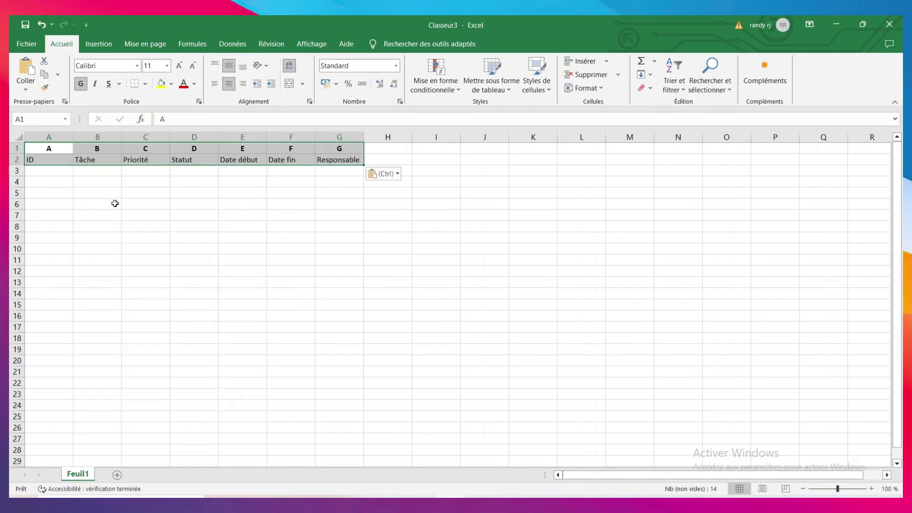
pyautogui.click(75, 220)
pyautogui.click(300, 217)
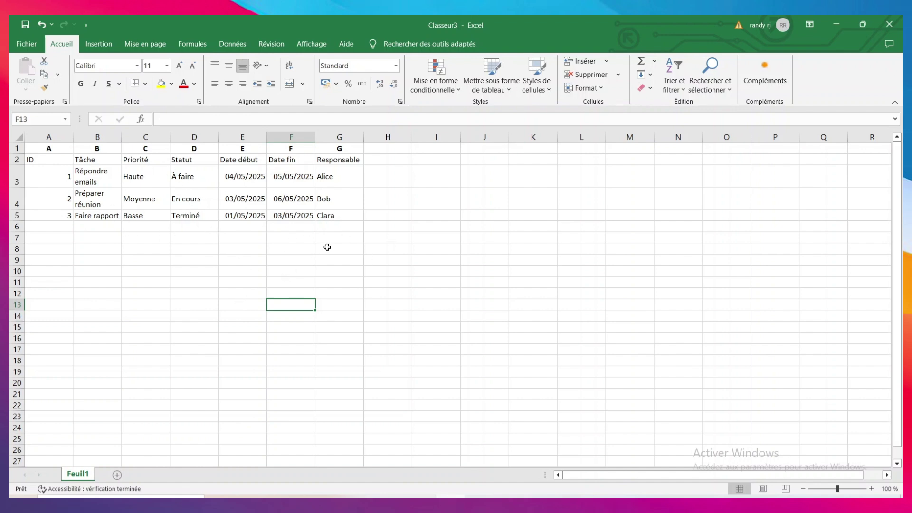
# Start a data validation rule on the Priorité column, C2:C31, that allows values from a list (Liste).
pyautogui.click(232, 237)
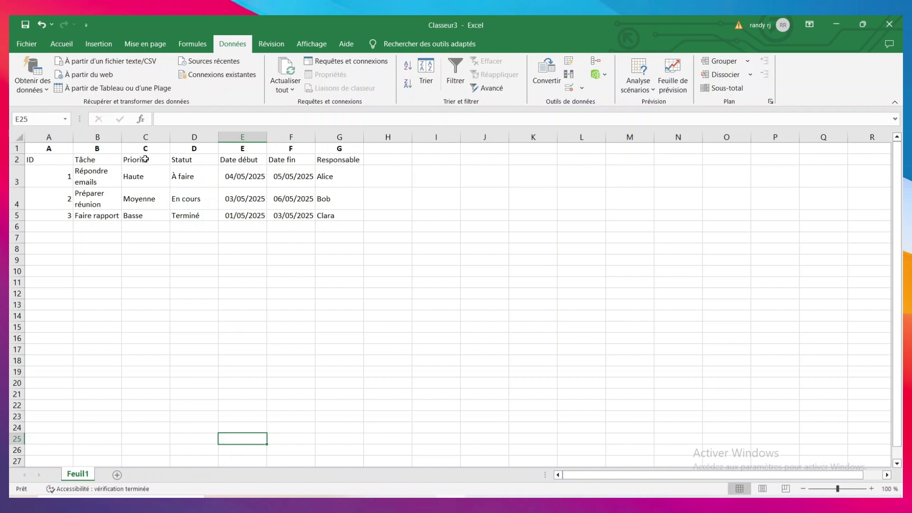
pyautogui.moveTo(145, 159); pyautogui.dragTo(151, 438)
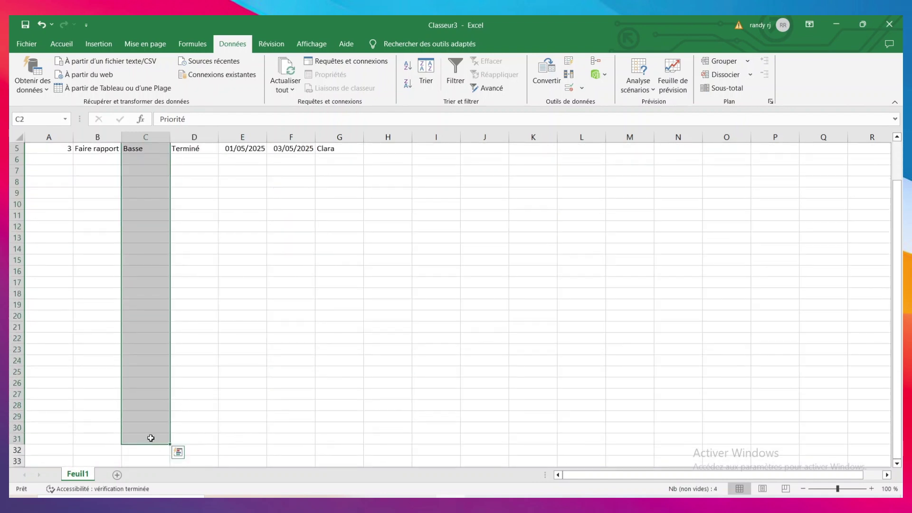
pyautogui.scroll(2, 151, 438)
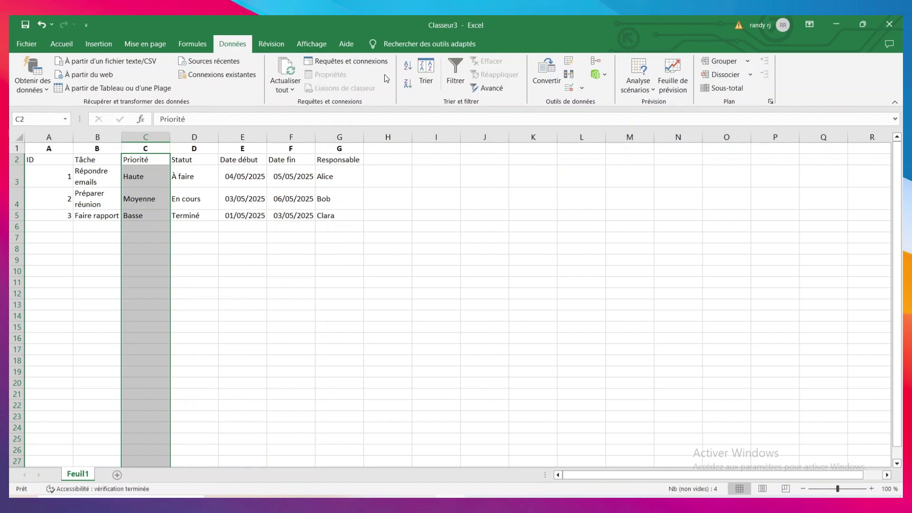
pyautogui.click(582, 89)
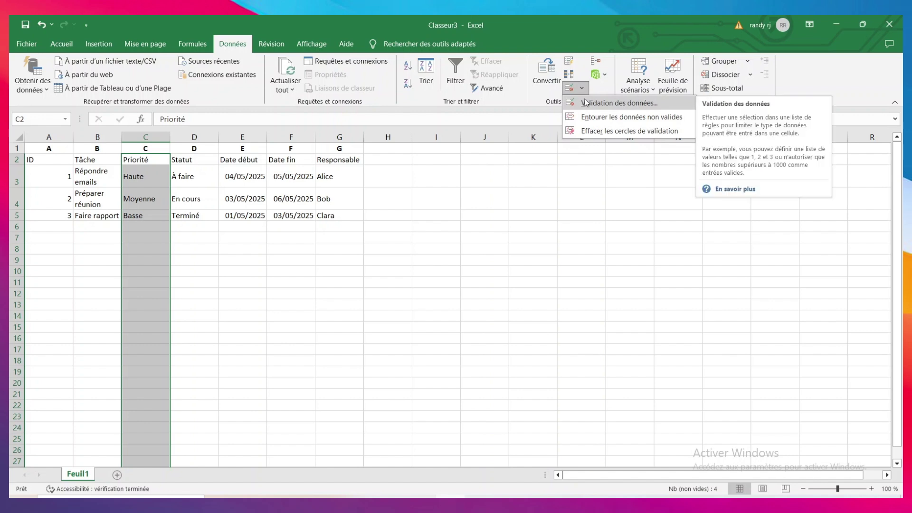
pyautogui.click(583, 103)
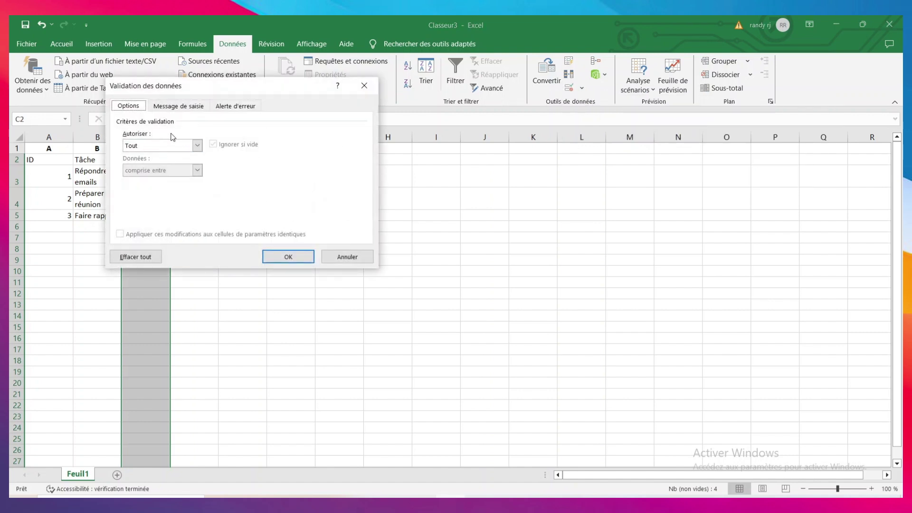
pyautogui.click(198, 147)
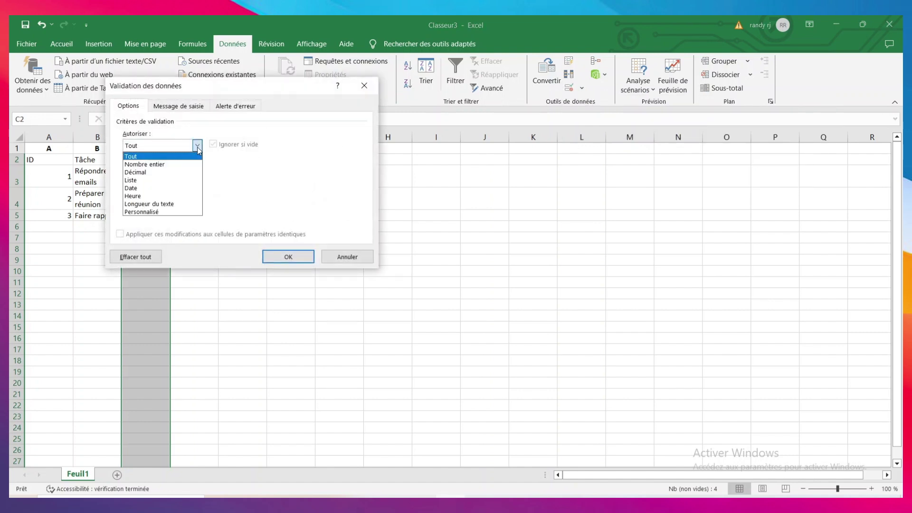
pyautogui.click(164, 181)
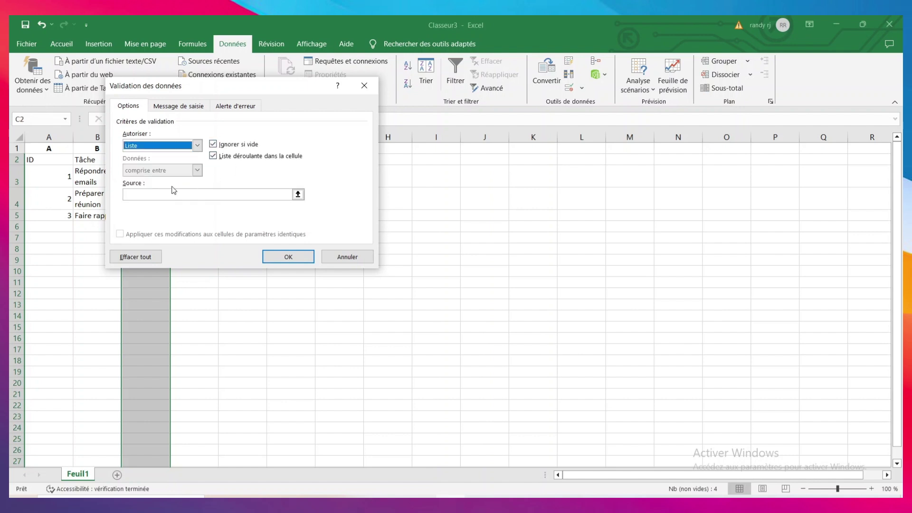
# Enter Haute,Moyenne,Basse as the source of the Priorité list and apply the validation.
pyautogui.click(197, 193)
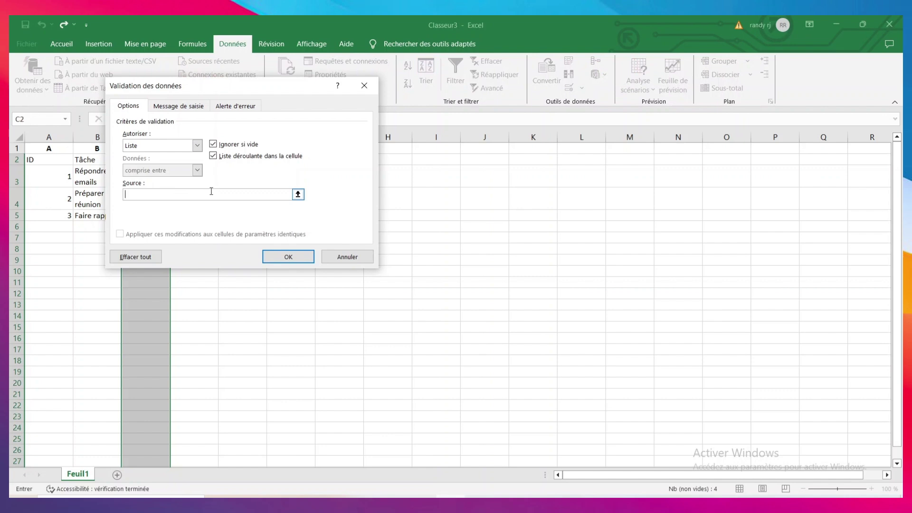
pyautogui.write('Haute,')
pyautogui.write('MOYEENE')
pyautogui.write(',')
pyautogui.write('Basse')
pyautogui.click(289, 256)
# Try the Priorité drop-down in C3 by picking its list entry, and undo the change.
pyautogui.click(157, 239)
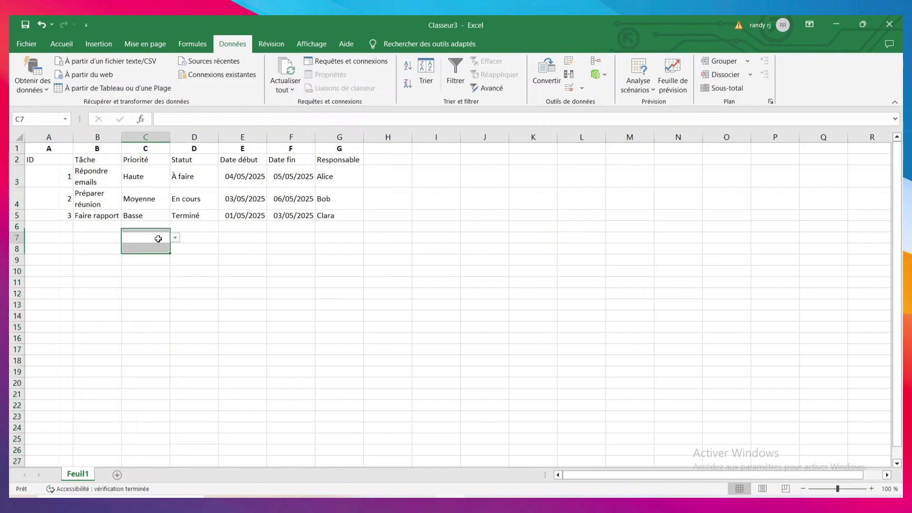
pyautogui.click(151, 180)
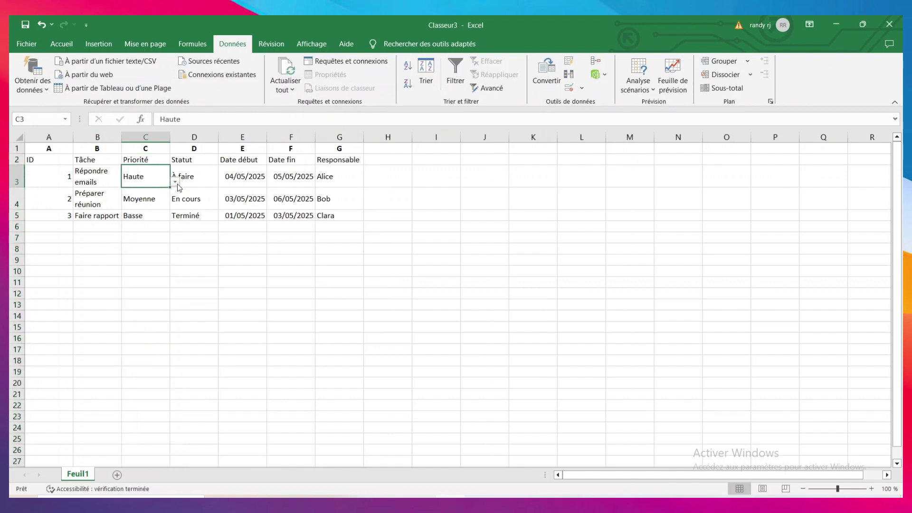
pyautogui.click(175, 183)
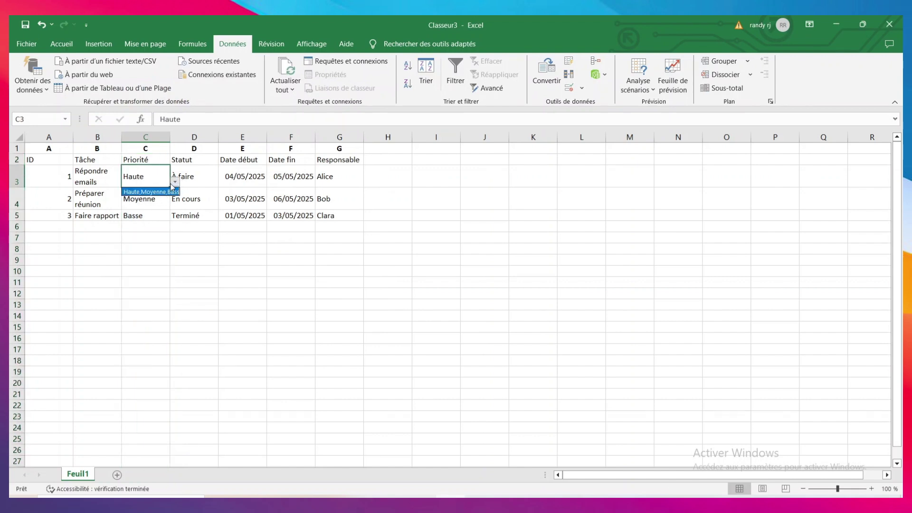
pyautogui.click(151, 192)
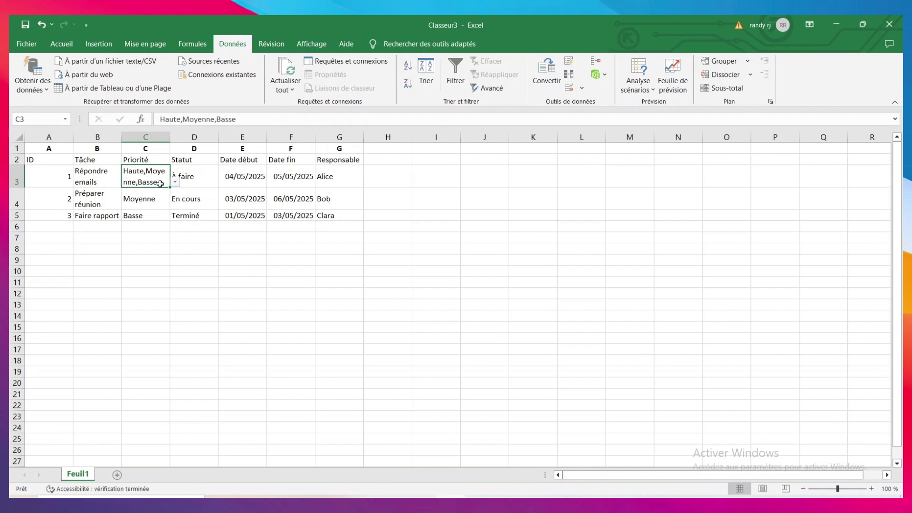
pyautogui.hotkey('ctrl', 'z')
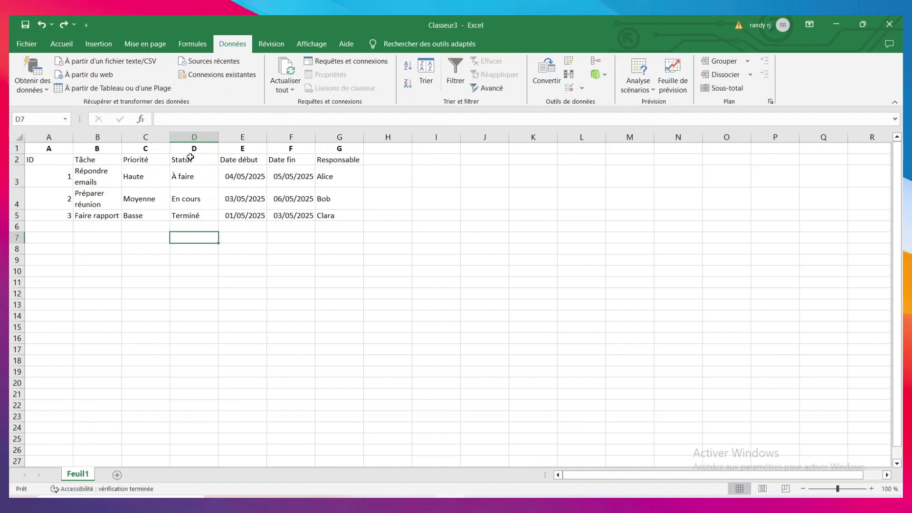
# Start a data validation rule on the Statut column, D2:D25, that allows values from a list (Liste).
pyautogui.moveTo(191, 157)
pyautogui.mouseDown()
pyautogui.moveTo(214, 291)
pyautogui.moveTo(210, 439)
pyautogui.mouseUp()
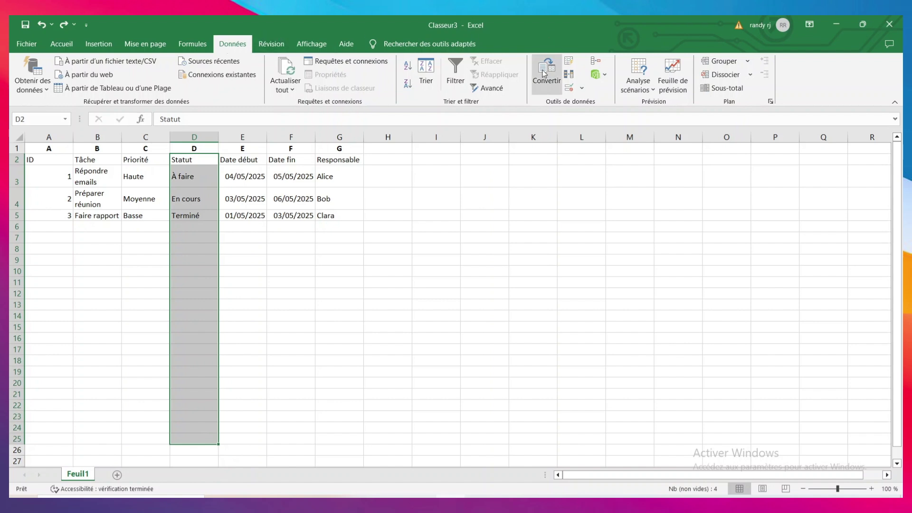
pyautogui.click(581, 88)
pyautogui.click(583, 105)
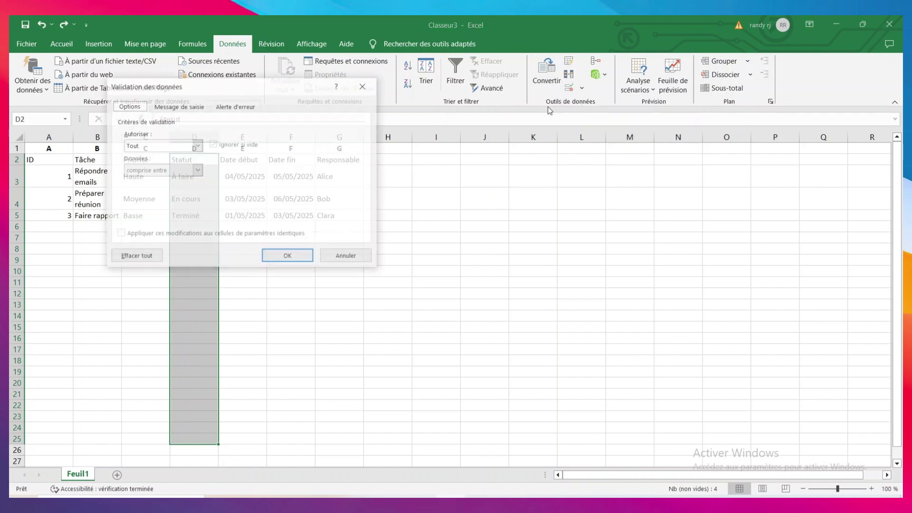
pyautogui.click(197, 145)
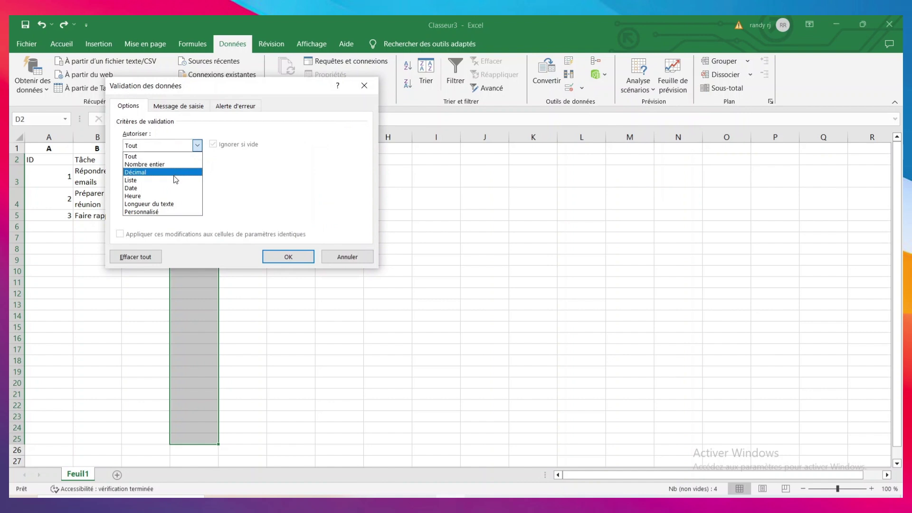
pyautogui.click(176, 180)
# Enter À faire,En cours,Terminé as the Statut list source, apply the validation and check the drop-down in D2.
pyautogui.click(203, 195)
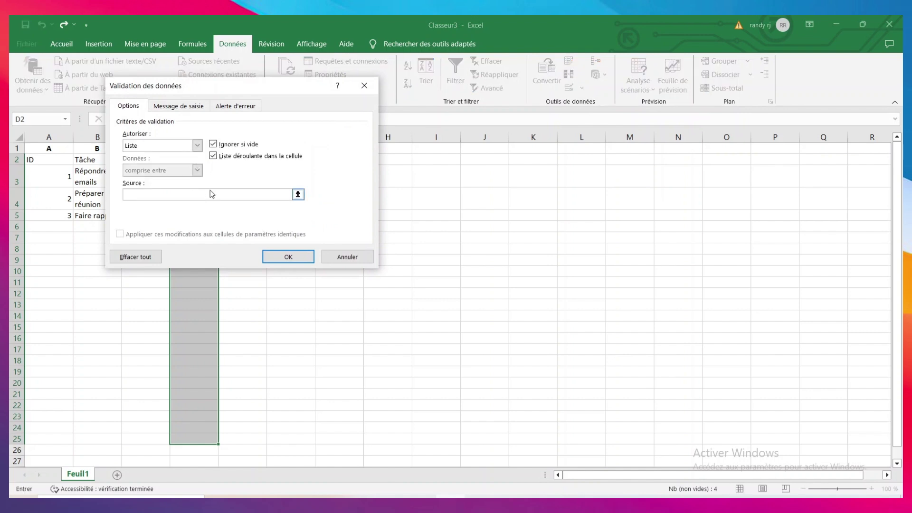
pyautogui.moveTo(212, 85); pyautogui.dragTo(495, 172)
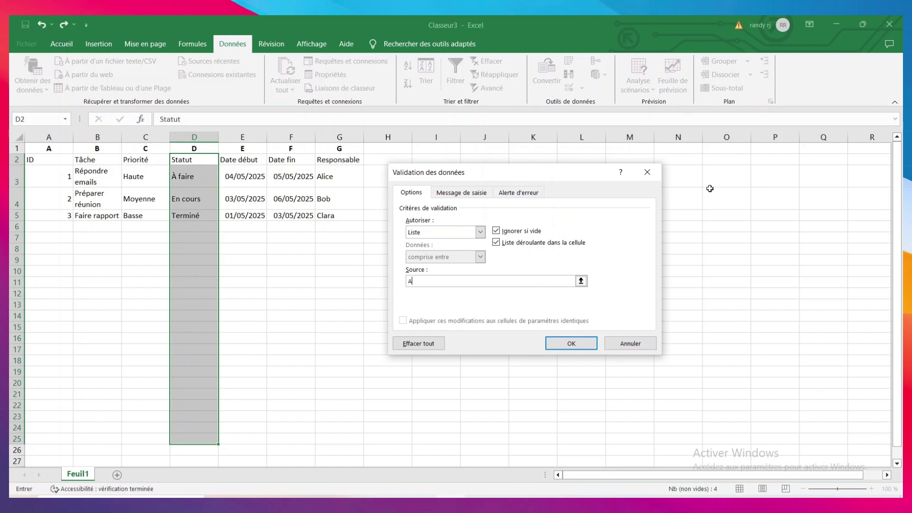
pyautogui.write('A faire;En cours;Terminé')
pyautogui.click(571, 343)
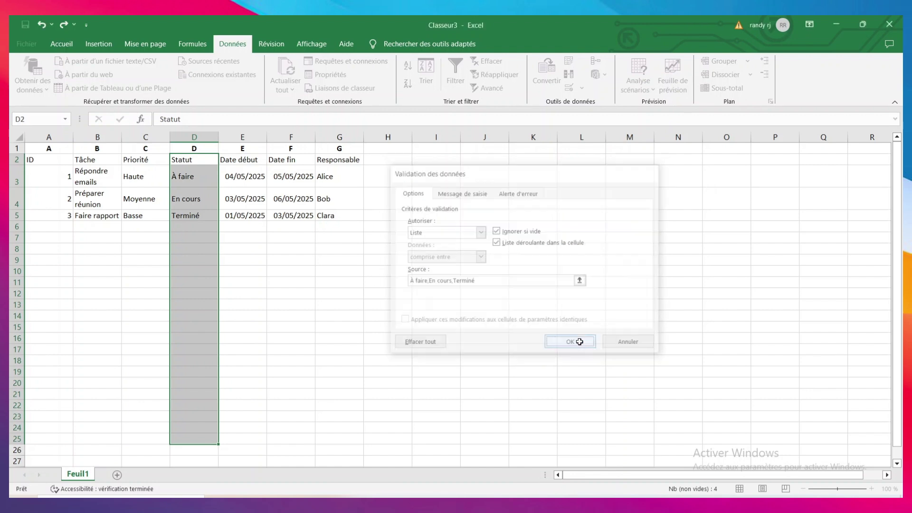
pyautogui.click(223, 160)
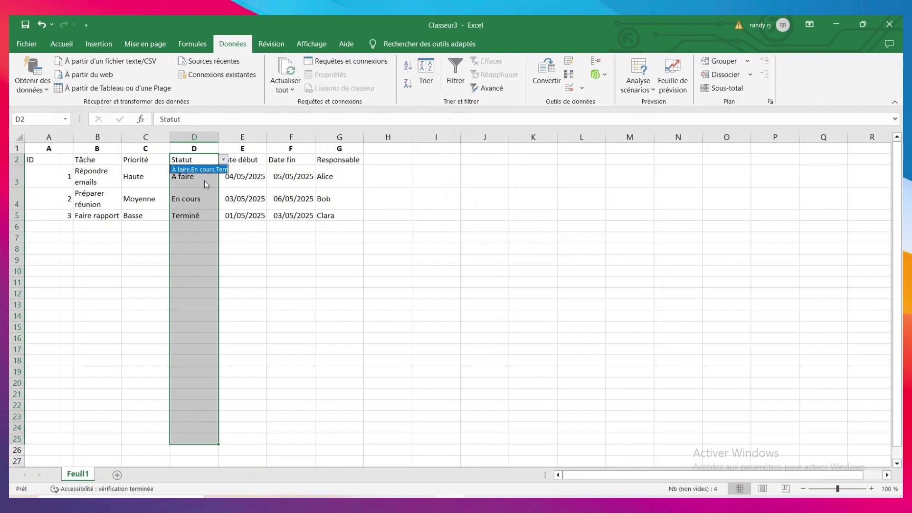
pyautogui.press('Escape')
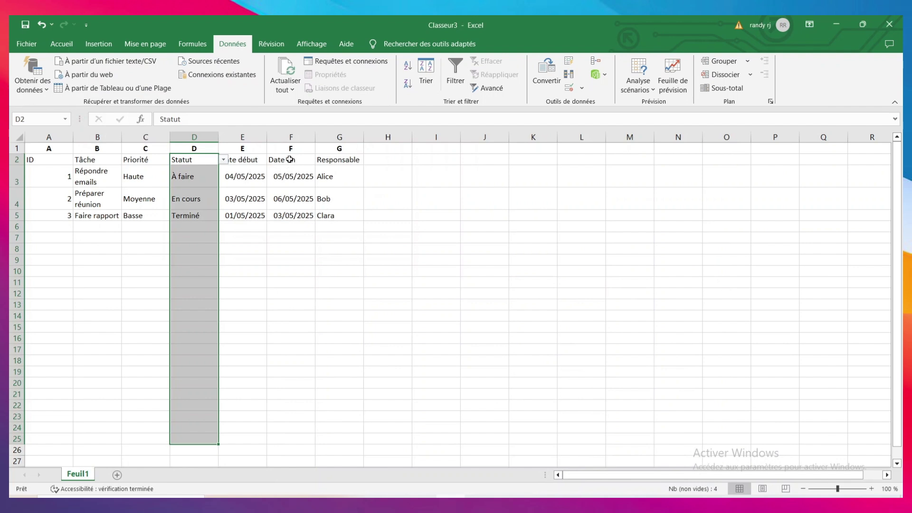
# Create a formula-based conditional formatting rule on the Date fin cells F2:F27 with =ET(F2<TODAY();D2<>"Terminé").
pyautogui.moveTo(292, 161); pyautogui.dragTo(289, 421)
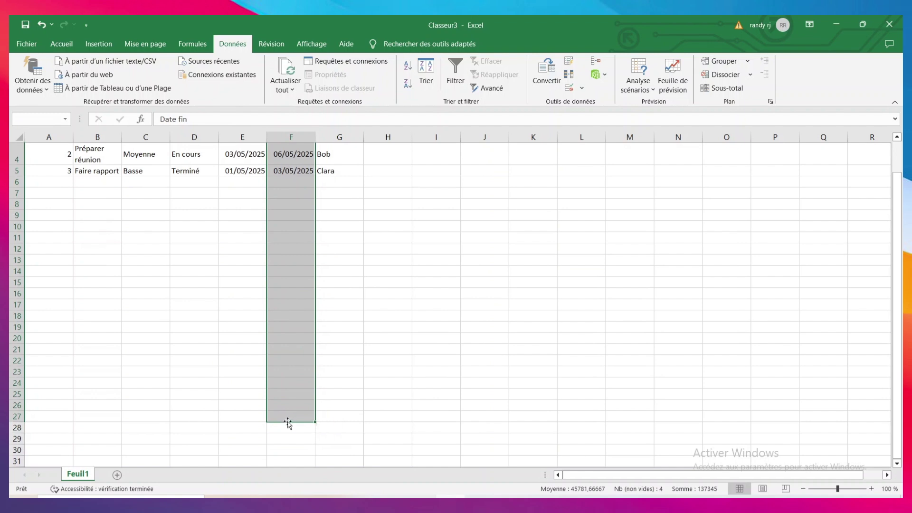
pyautogui.scroll(1, 299, 361)
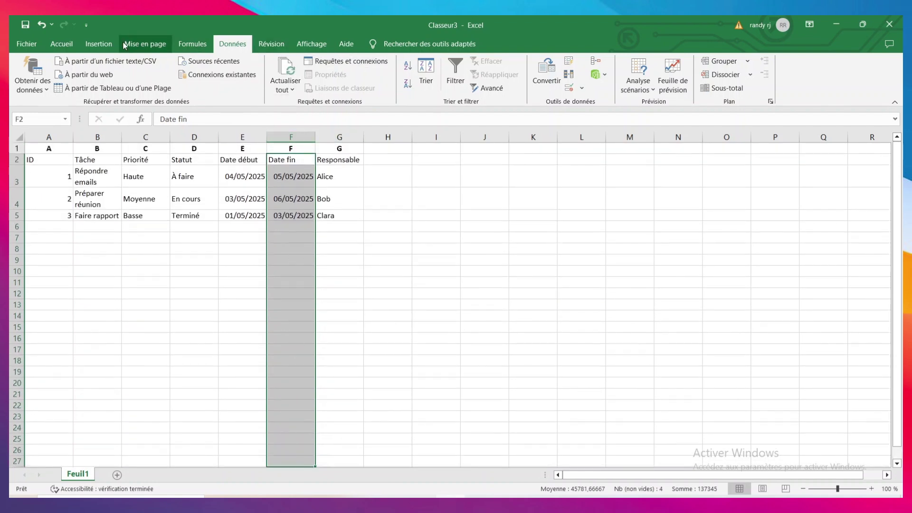
pyautogui.click(61, 45)
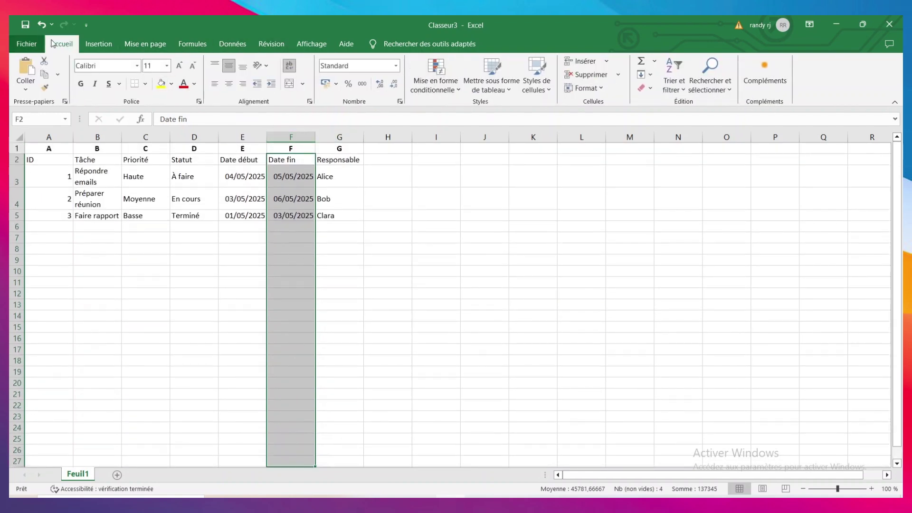
pyautogui.click(443, 88)
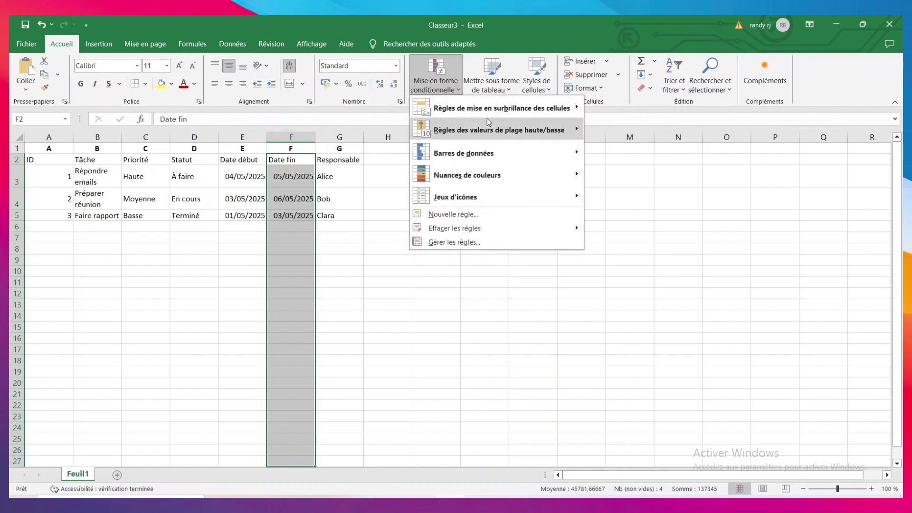
pyautogui.click(475, 213)
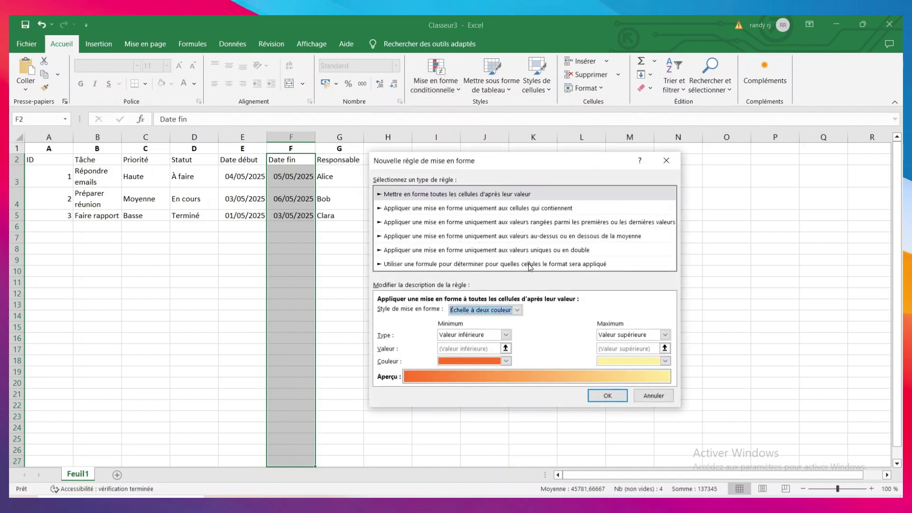
pyautogui.click(435, 264)
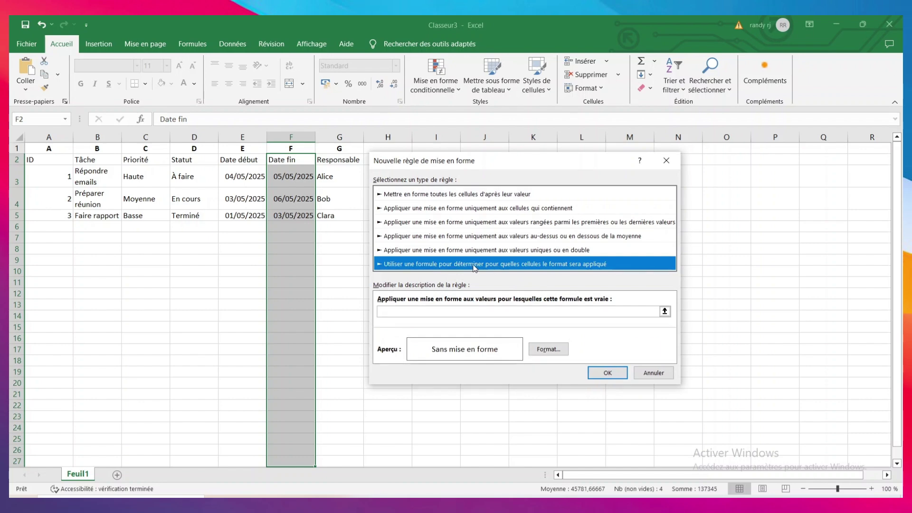
pyautogui.click(452, 310)
pyautogui.write('=ET(F2<TODAY();D2<>"Terminé")')
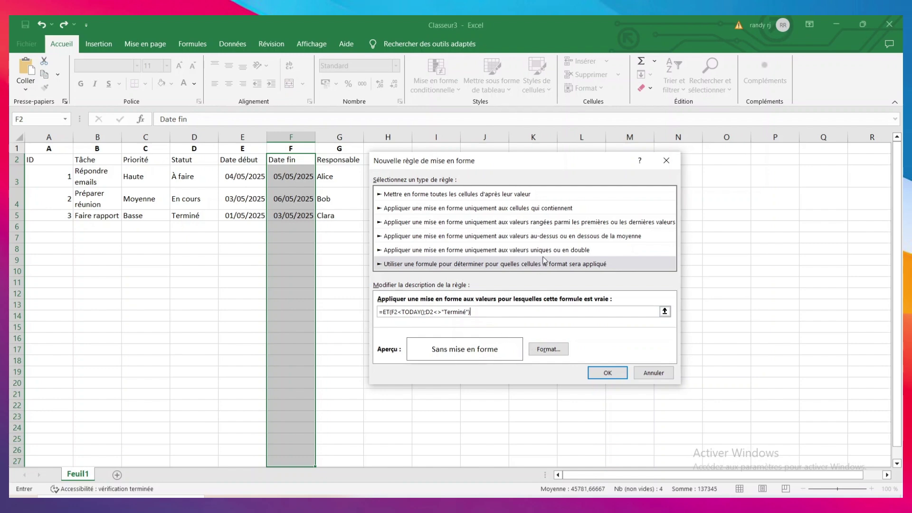
# Give the overdue-date formatting rule a red background fill.
pyautogui.click(549, 350)
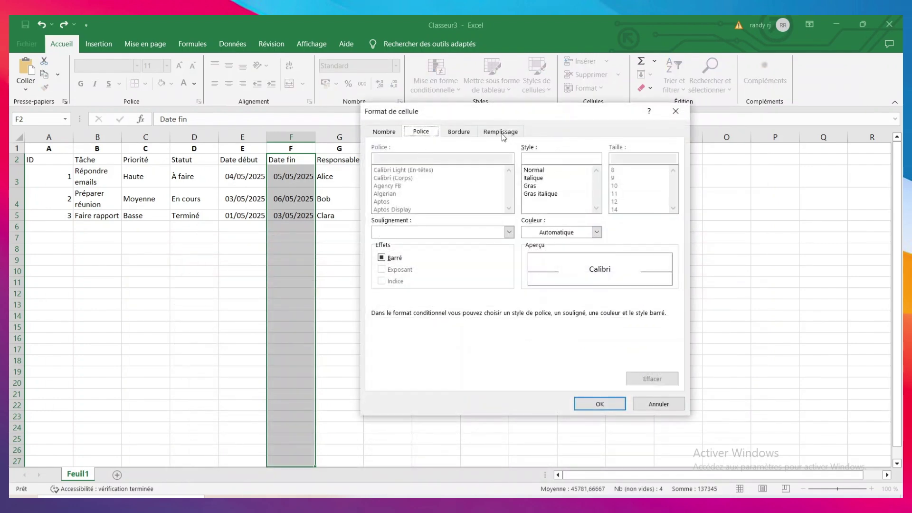
pyautogui.click(503, 135)
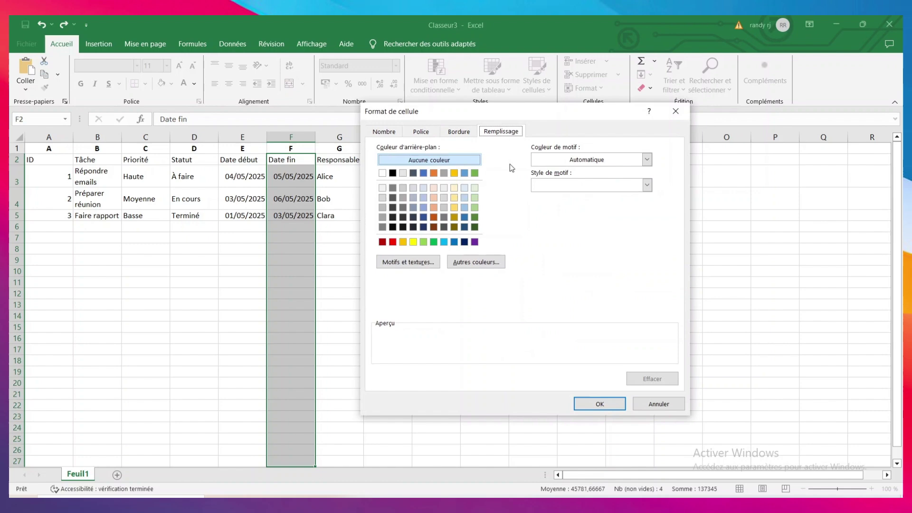
pyautogui.click(394, 243)
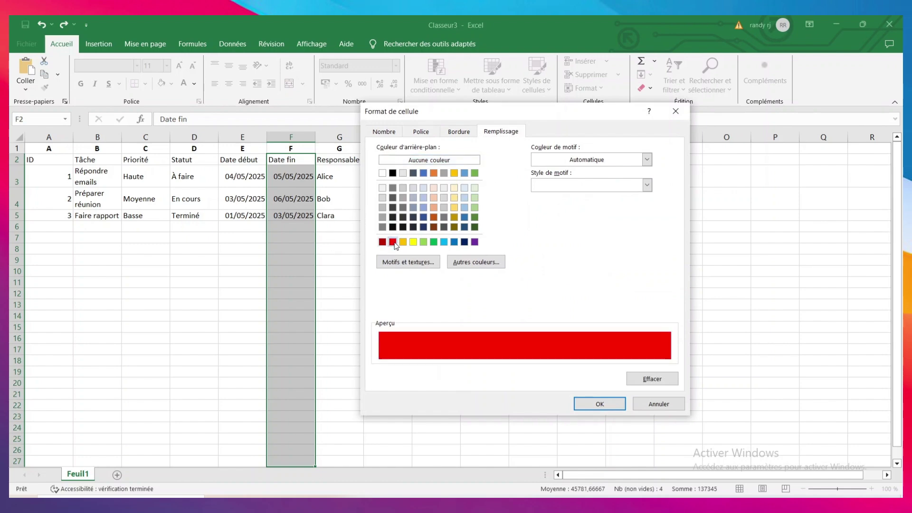
pyautogui.click(599, 405)
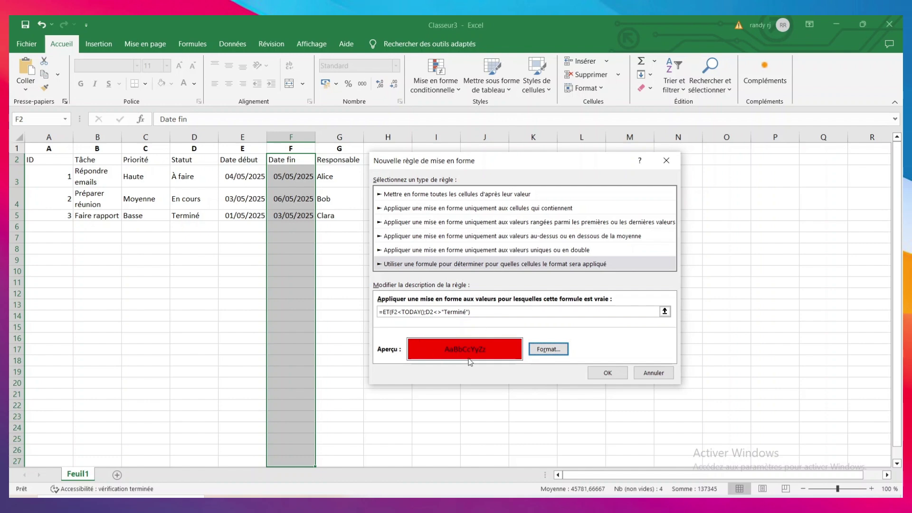
# Set the overdue-date formatting rule's font colour to white and apply the rule to the Date fin cells.
pyautogui.click(549, 350)
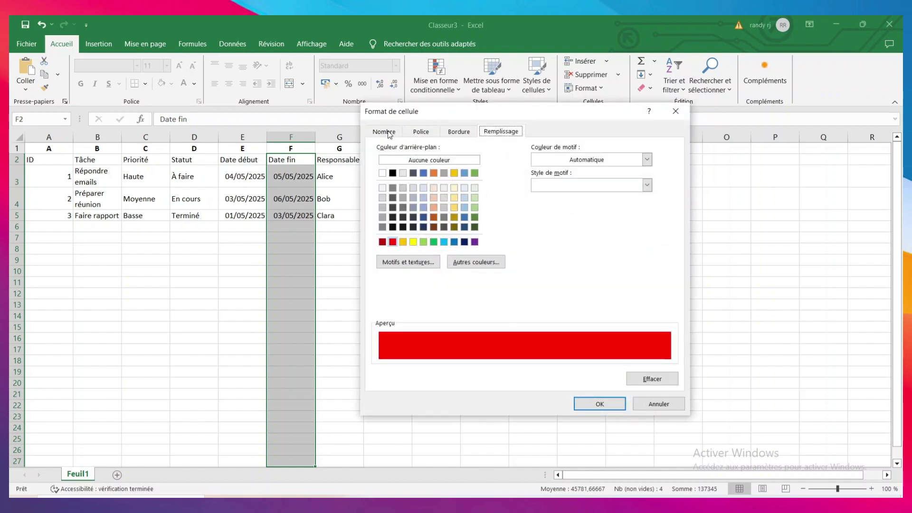
pyautogui.click(418, 134)
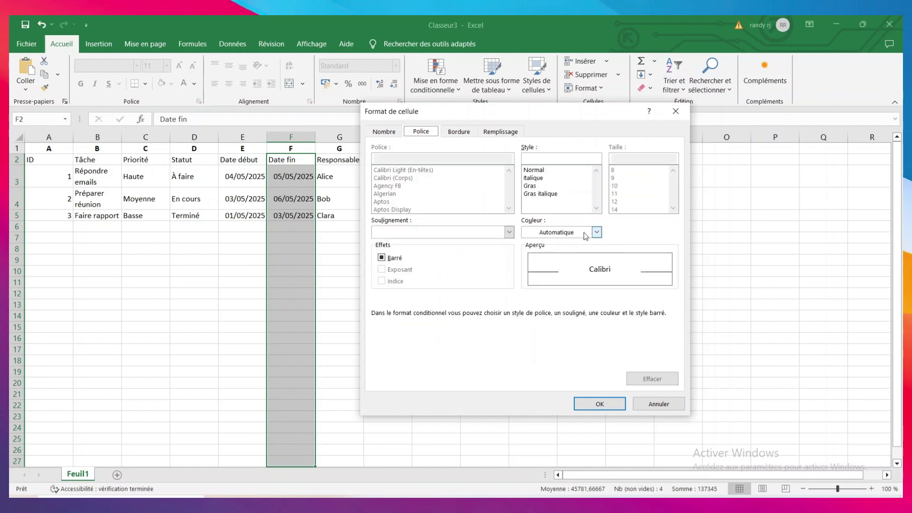
pyautogui.click(596, 233)
pyautogui.click(530, 271)
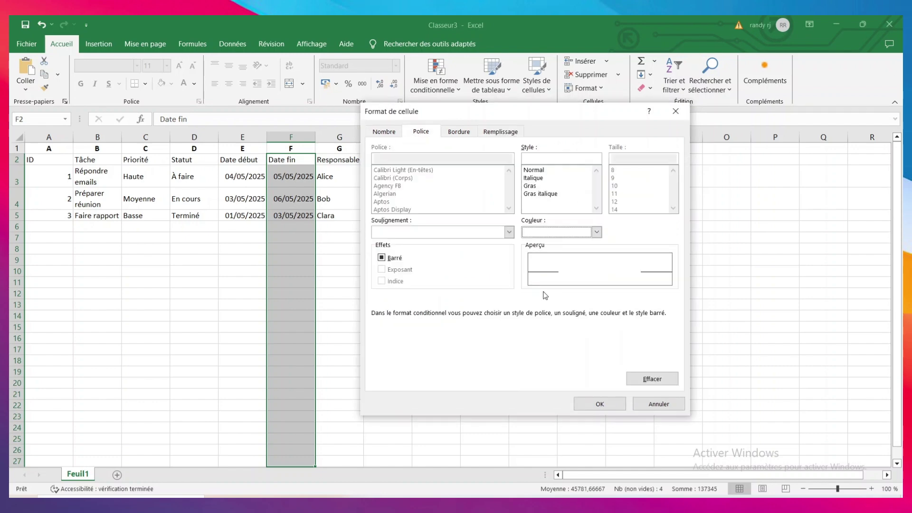
pyautogui.click(596, 402)
pyautogui.click(618, 373)
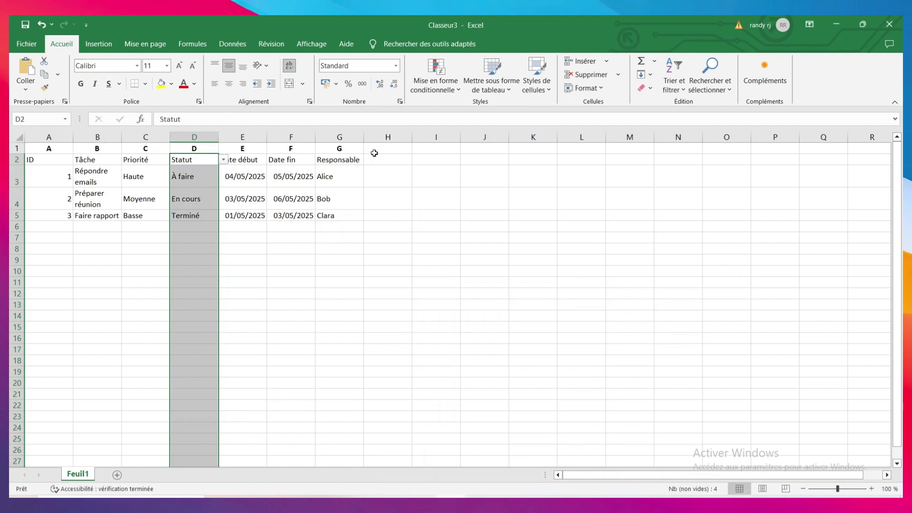
# Add a new column with the letter label H in H1 and the heading Progression in H2.
pyautogui.click(374, 152)
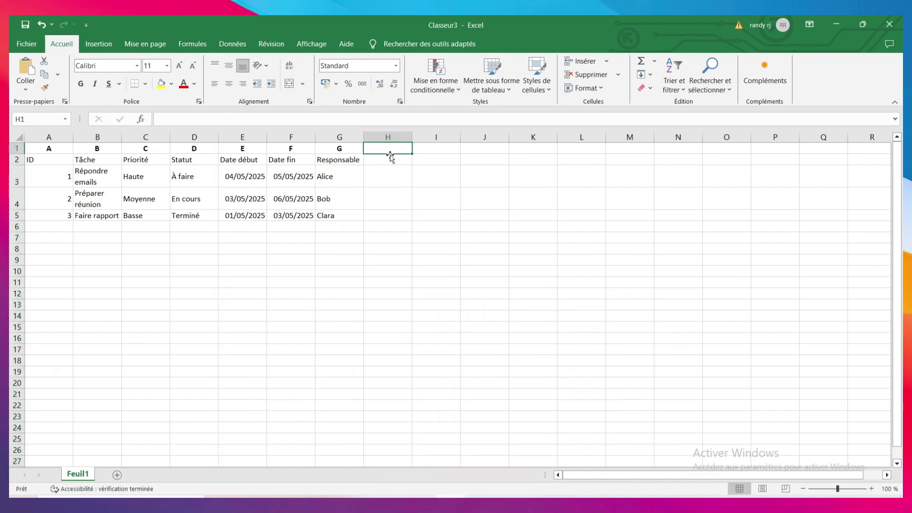
pyautogui.write('h')
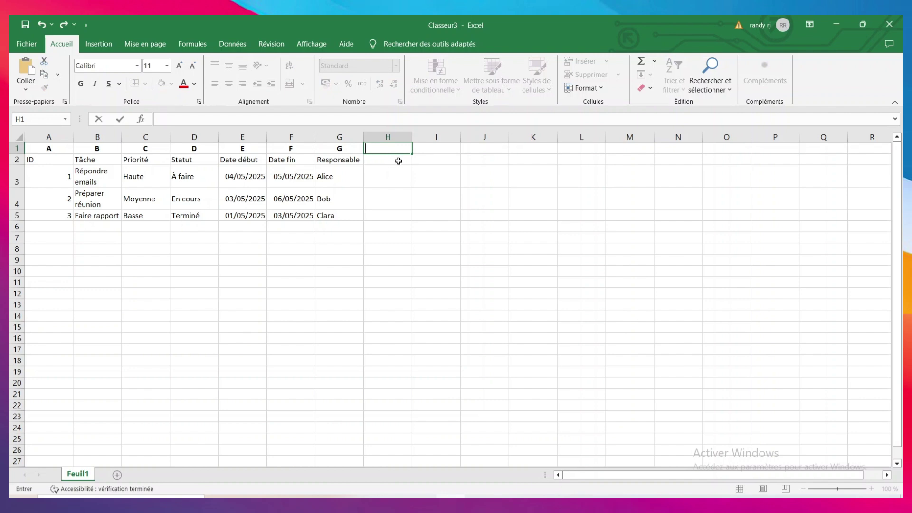
pyautogui.press('Return')
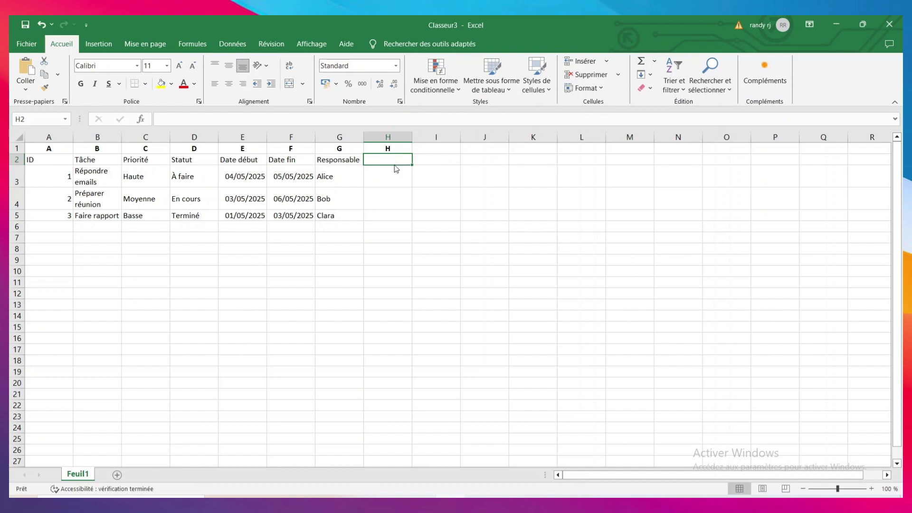
pyautogui.write('PR')
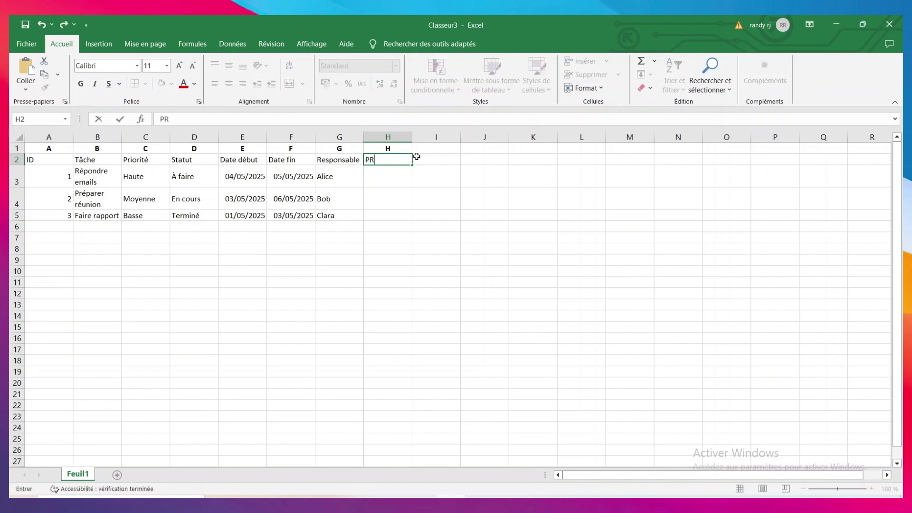
pyautogui.write('rogression')
pyautogui.press('Return')
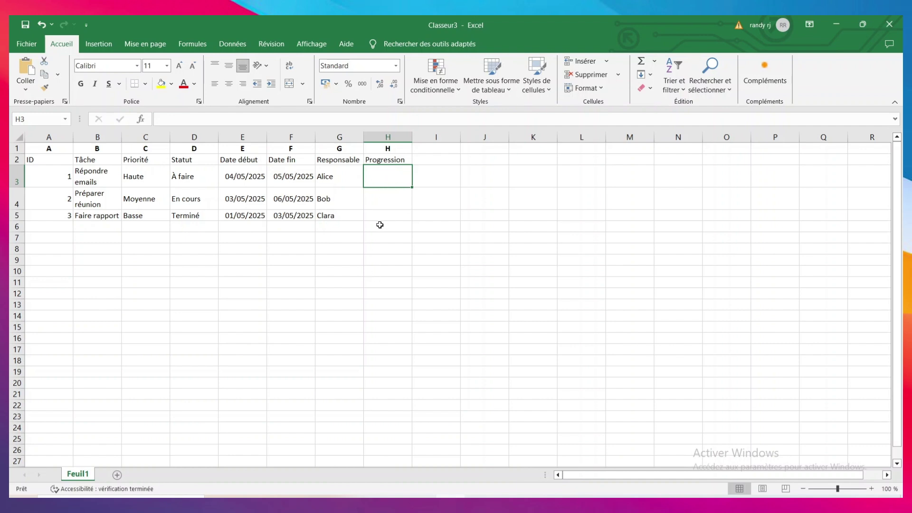
# Enter =SI(D2="À faire";"0%";SI(D2="En cours";"50%";SI(D2="Terminé";"100%";""))) in H3 and fill the Progression column down to row 29.
pyautogui.rightClick(397, 177)
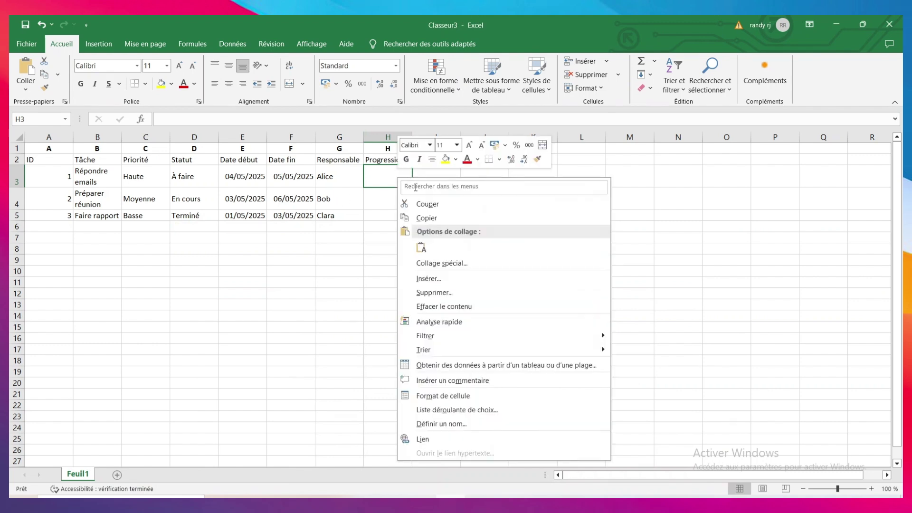
pyautogui.click(421, 248)
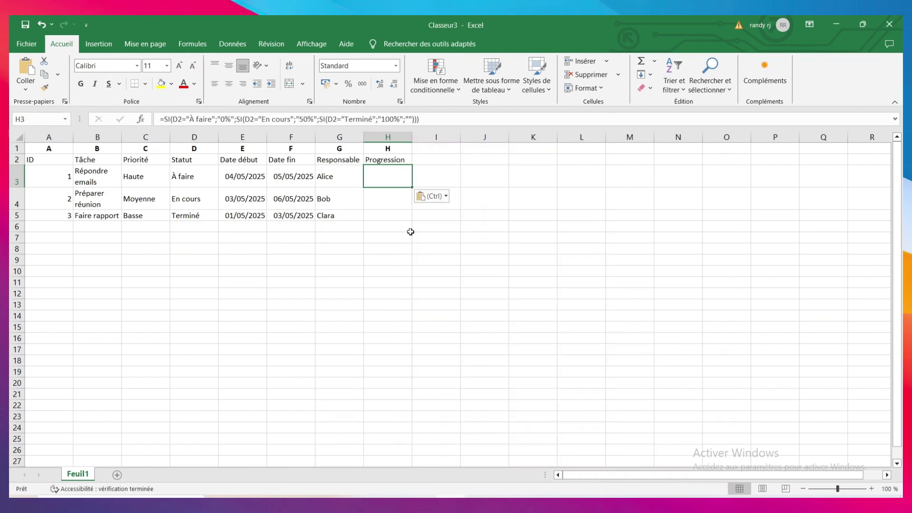
pyautogui.press('Delete')
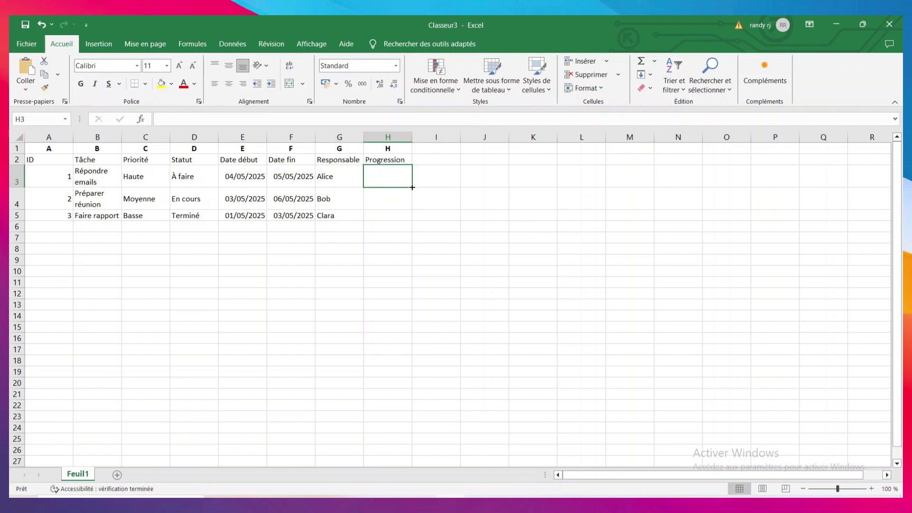
pyautogui.moveTo(411, 187); pyautogui.dragTo(392, 475)
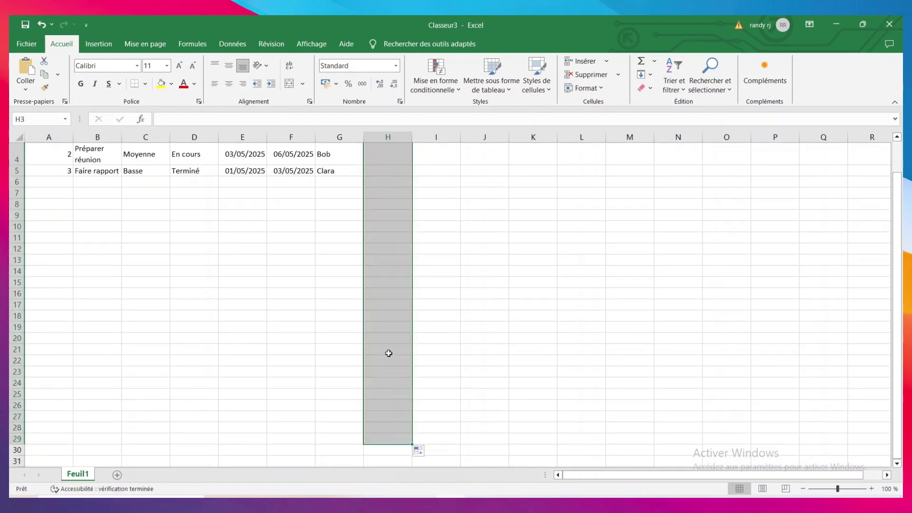
# Examine the Progression formula in H3 and how it links each status to a percentage.
pyautogui.click(376, 176)
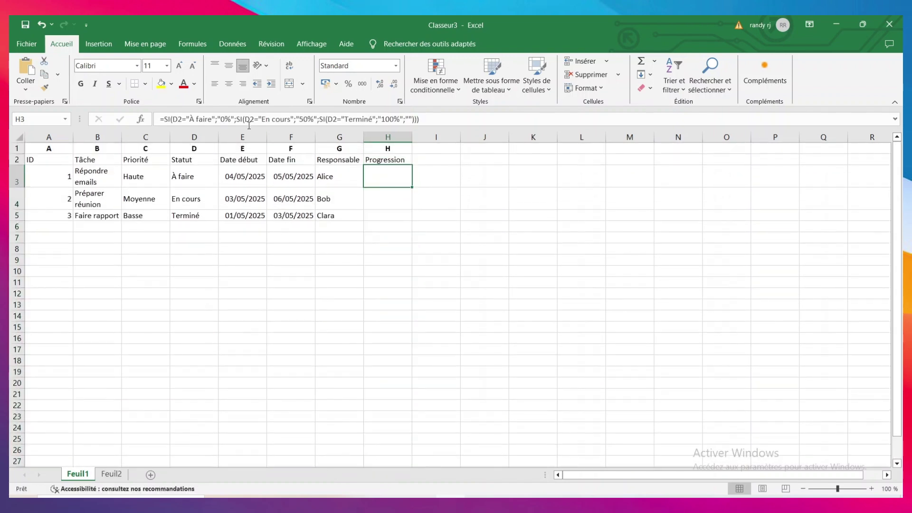
pyautogui.moveTo(428, 121); pyautogui.dragTo(196, 122)
pyautogui.click(561, 244)
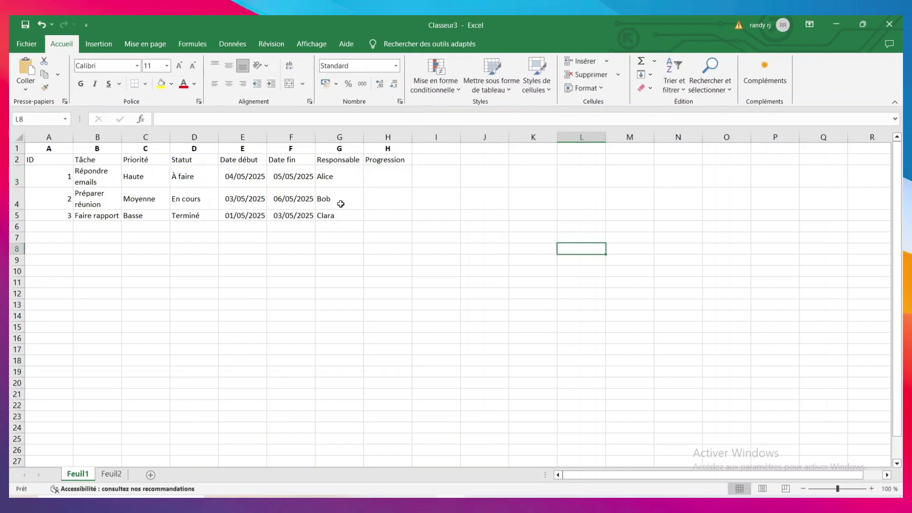
pyautogui.click(399, 178)
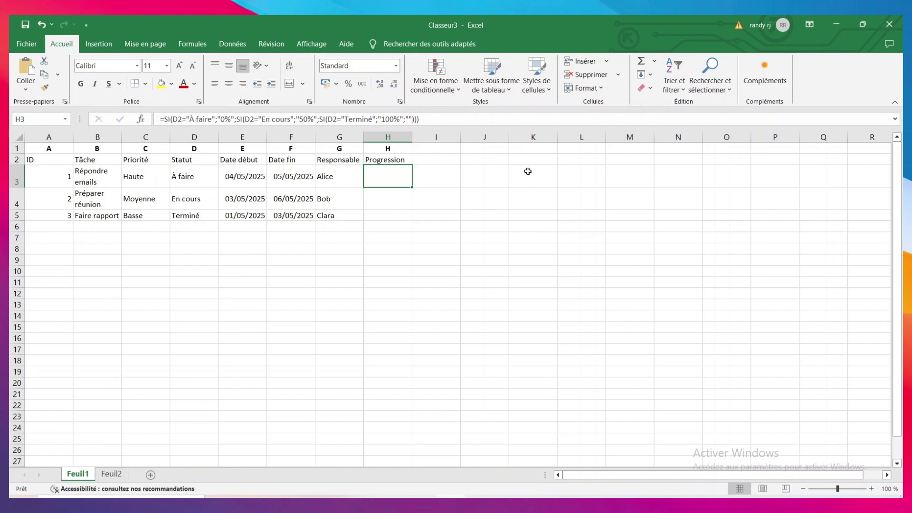
pyautogui.click(485, 166)
pyautogui.click(513, 151)
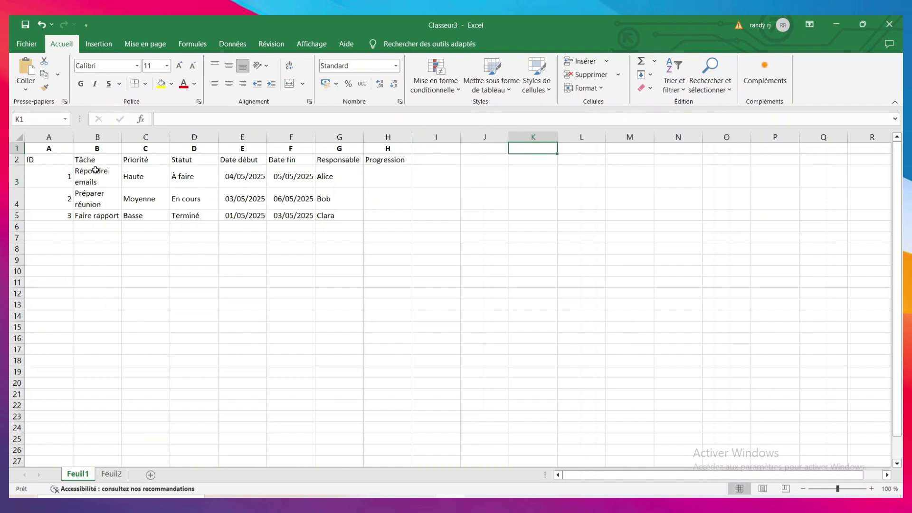
# Clear the letter labels A to H from cells A1:H1.
pyautogui.moveTo(40, 150); pyautogui.dragTo(305, 149)
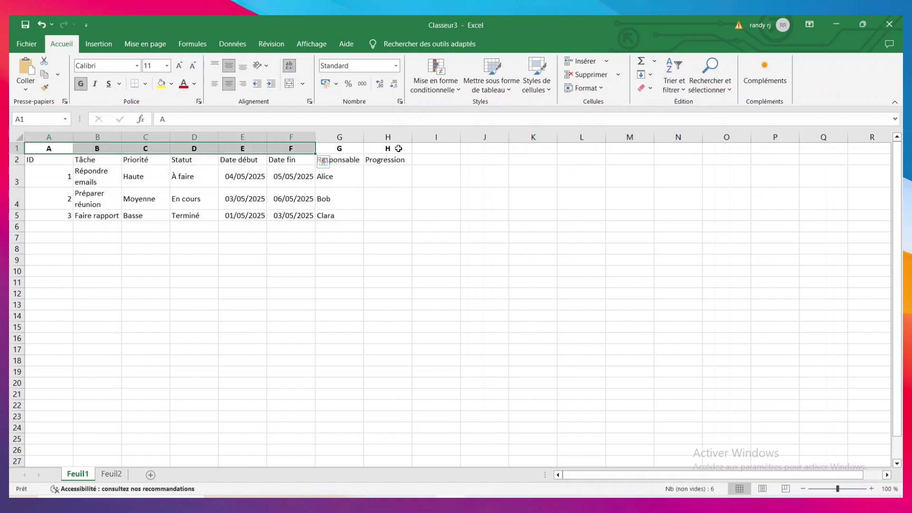
pyautogui.moveTo(399, 148); pyautogui.dragTo(63, 130)
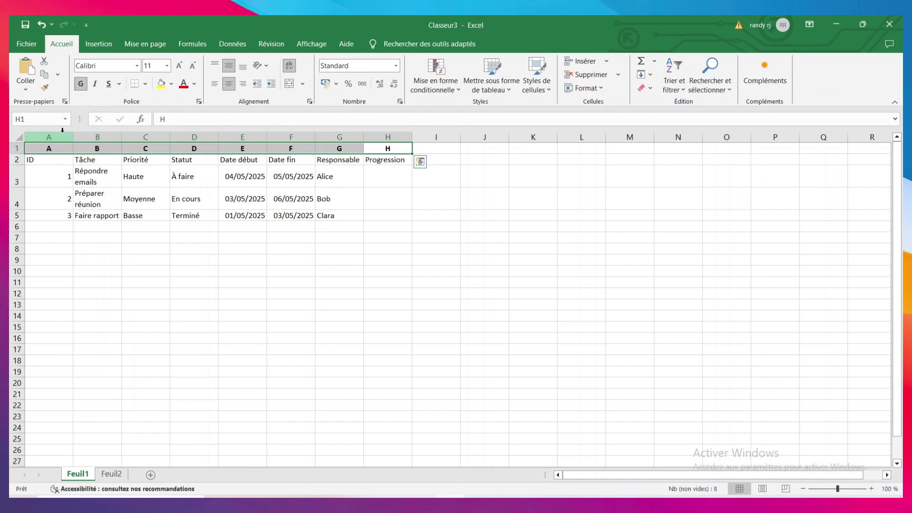
pyautogui.press('Delete')
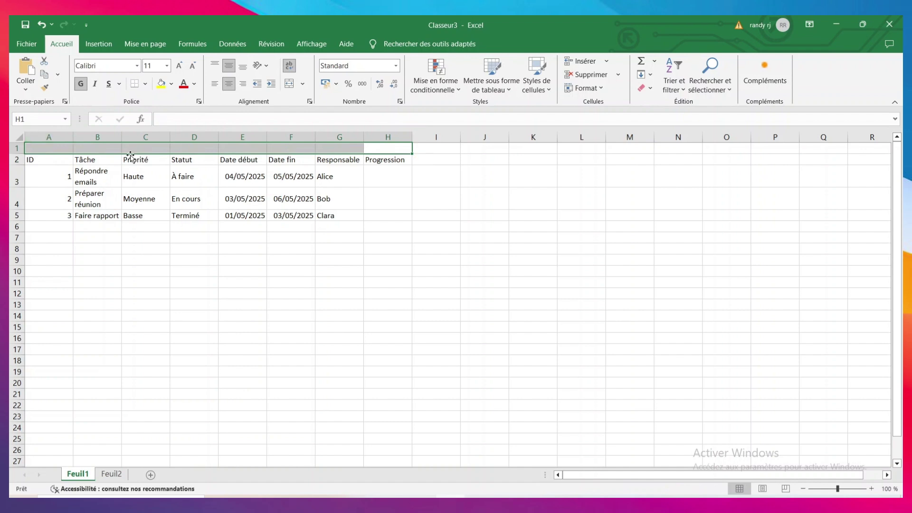
# Enter the date heading lundi 24 mai 2025 in C1 above the Priorité column.
pyautogui.click(61, 147)
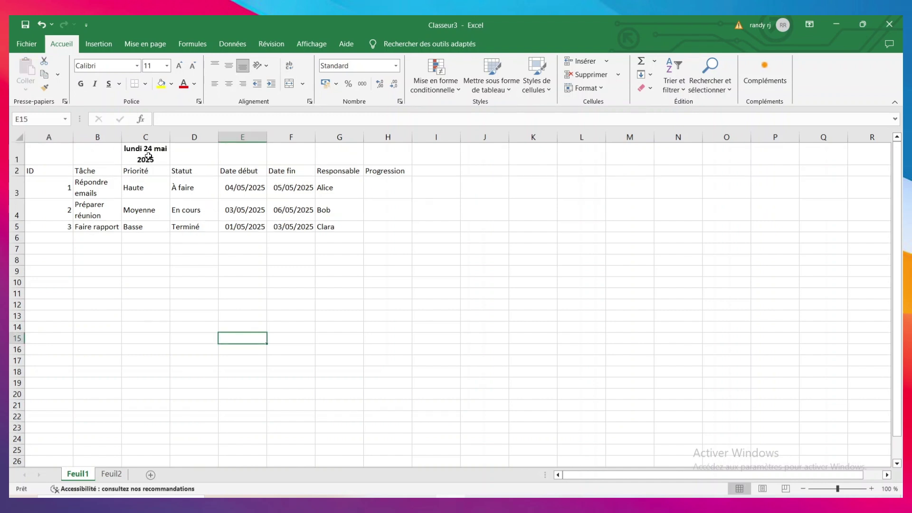
pyautogui.moveTo(148, 156)
pyautogui.mouseDown()
pyautogui.moveTo(73, 161)
pyautogui.moveTo(146, 156)
pyautogui.mouseUp()
pyautogui.doubleClick(146, 157)
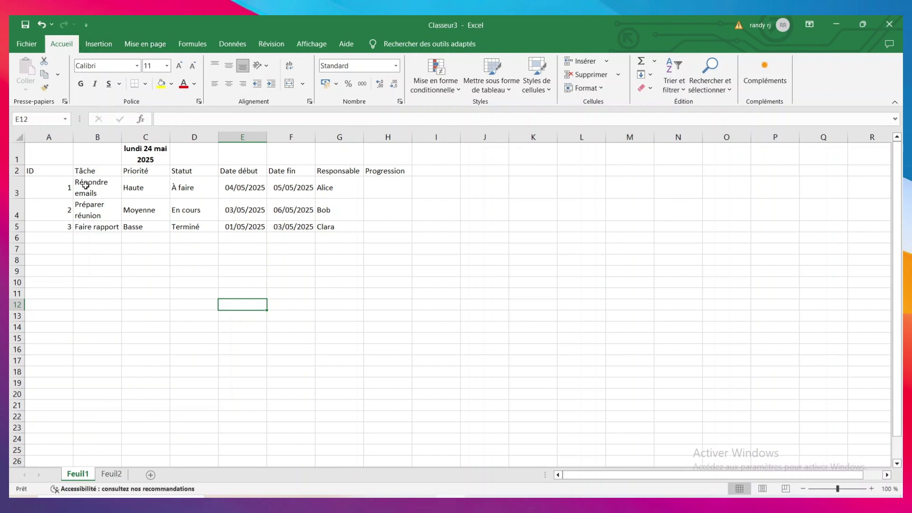
# Apply all borders (Toutes les bordures) to the task table A2:H5.
pyautogui.moveTo(45, 172); pyautogui.dragTo(408, 225)
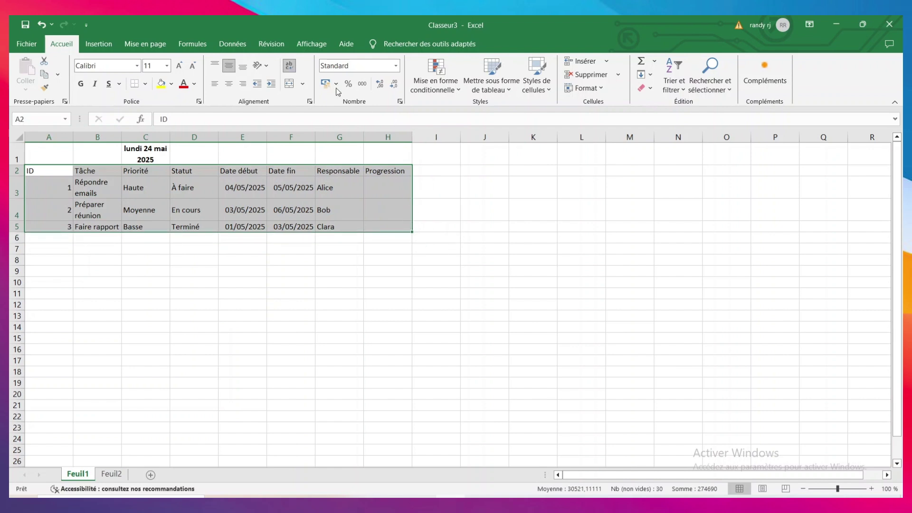
pyautogui.rightClick(272, 193)
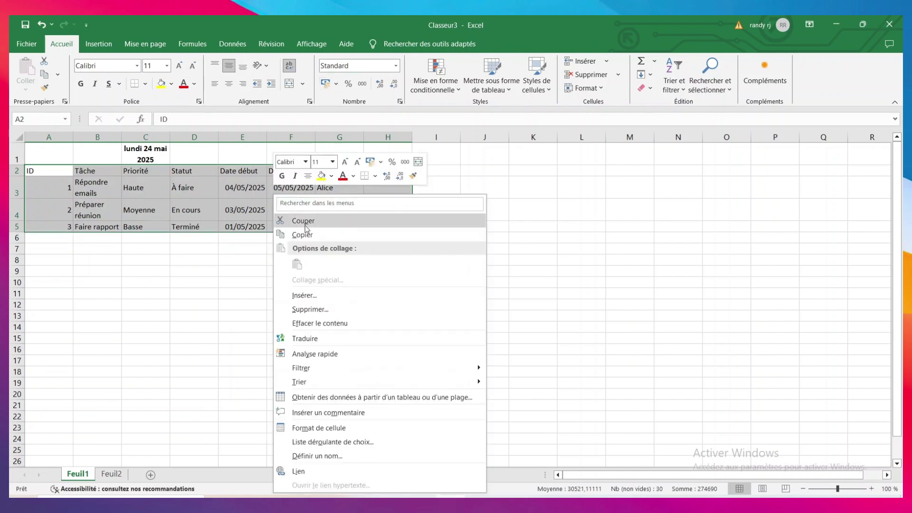
pyautogui.click(374, 176)
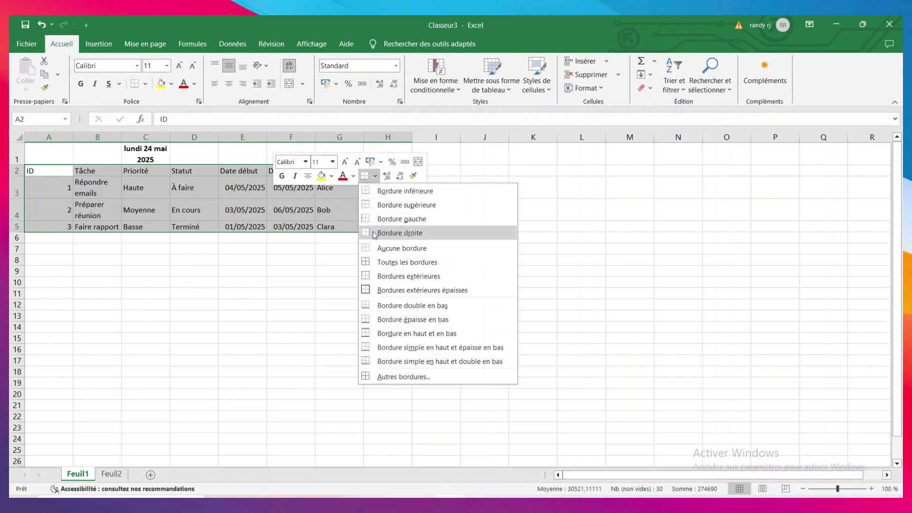
pyautogui.click(410, 262)
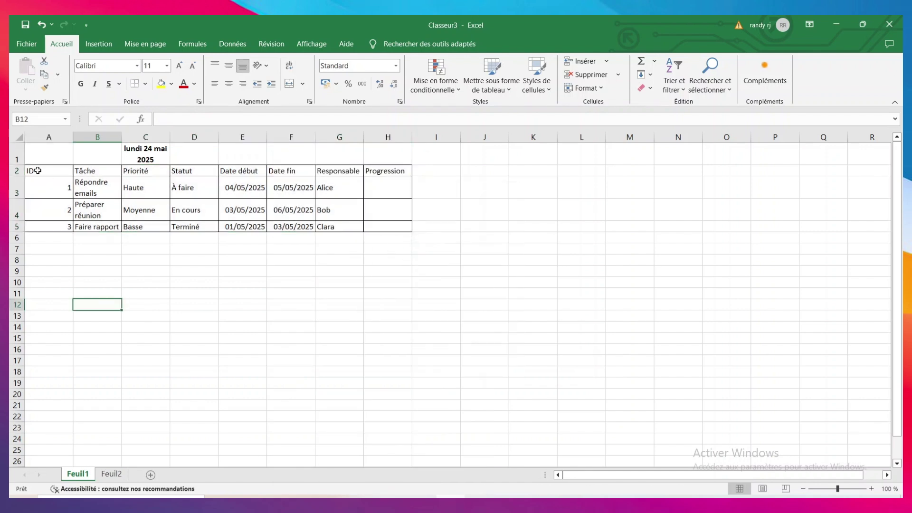
# Fill the table's header row A2:H2 with a light blue theme colour.
pyautogui.moveTo(33, 170); pyautogui.dragTo(382, 167)
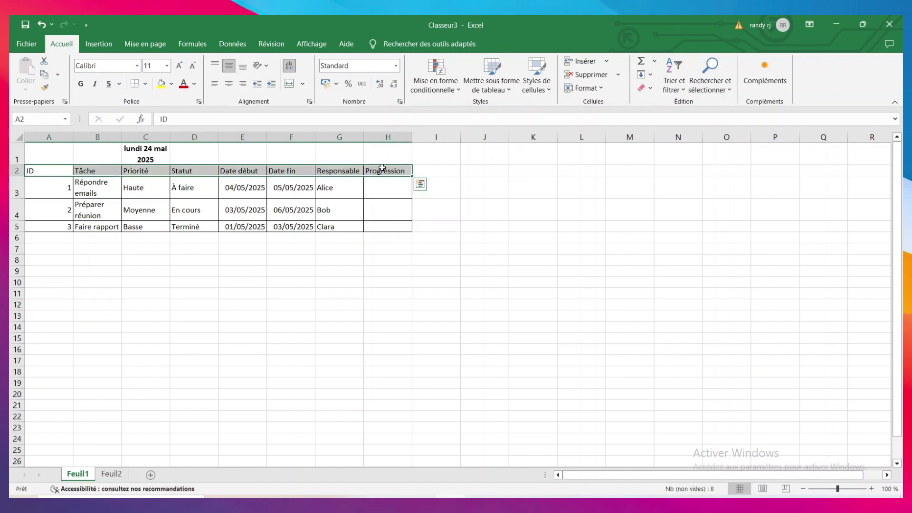
pyautogui.click(172, 84)
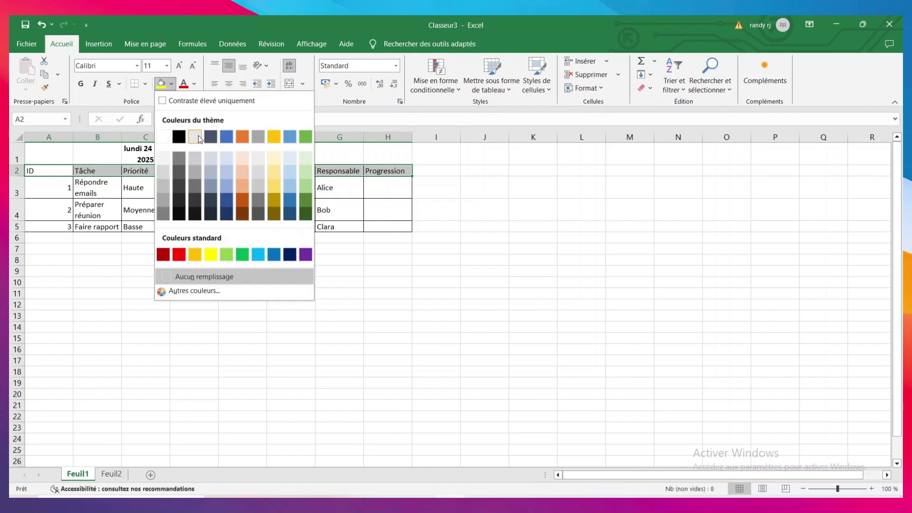
pyautogui.click(226, 137)
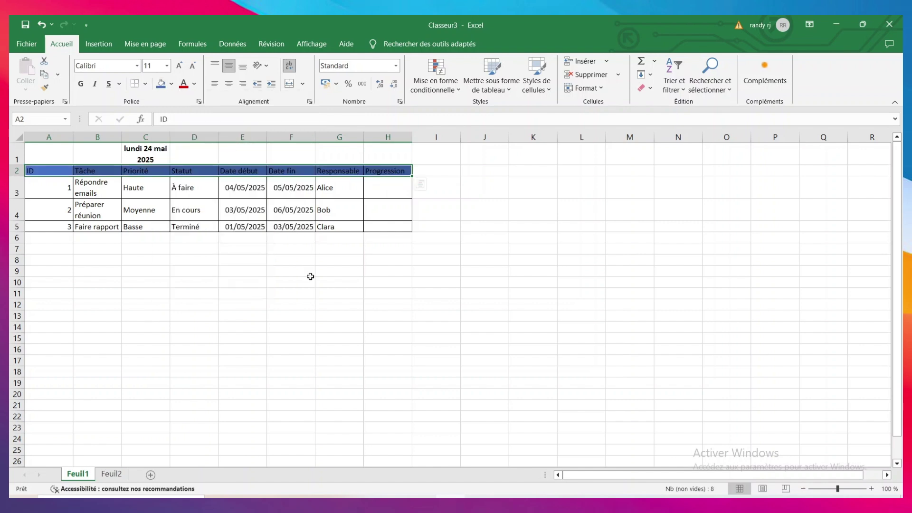
pyautogui.click(171, 85)
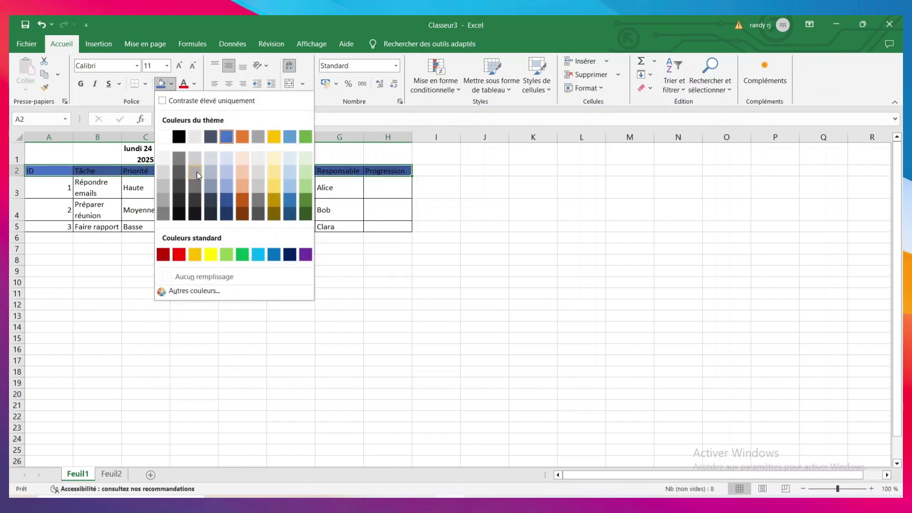
pyautogui.click(226, 172)
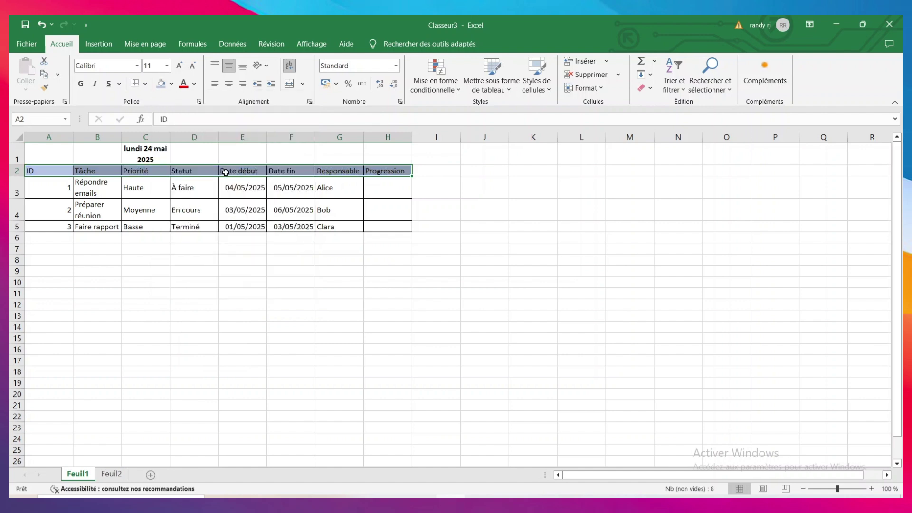
pyautogui.click(295, 290)
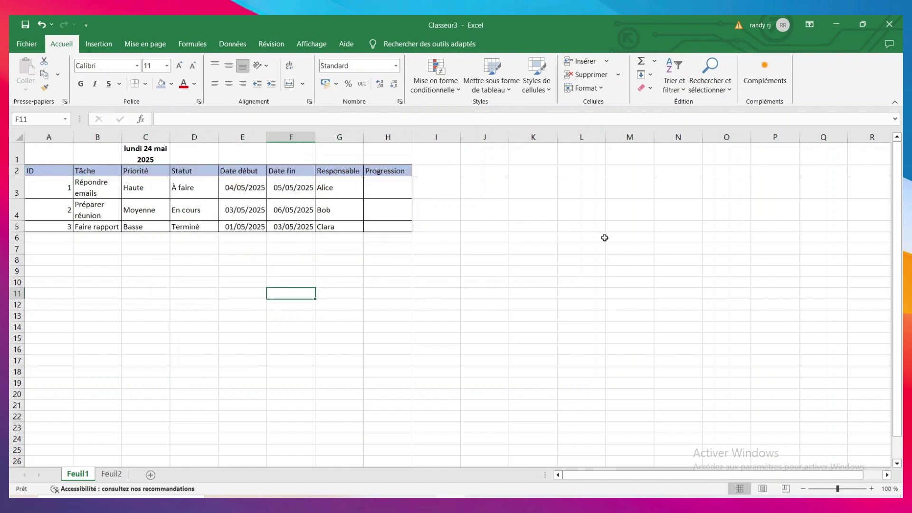